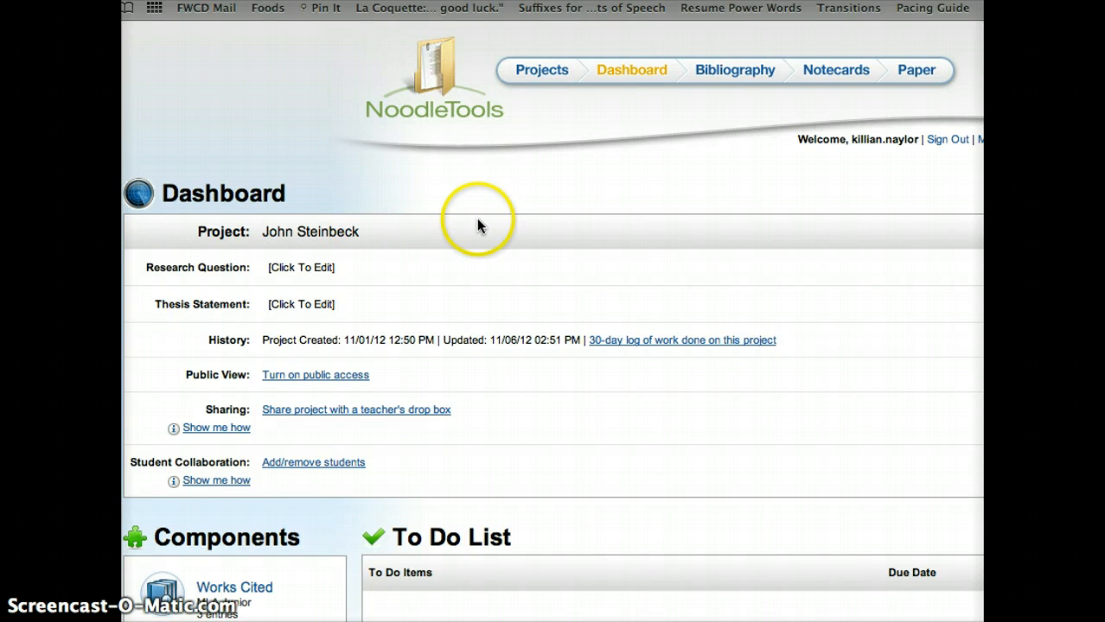
- Start a new Web Site citation in the project's bibliography and continue to its entry form
left_click(725, 76)
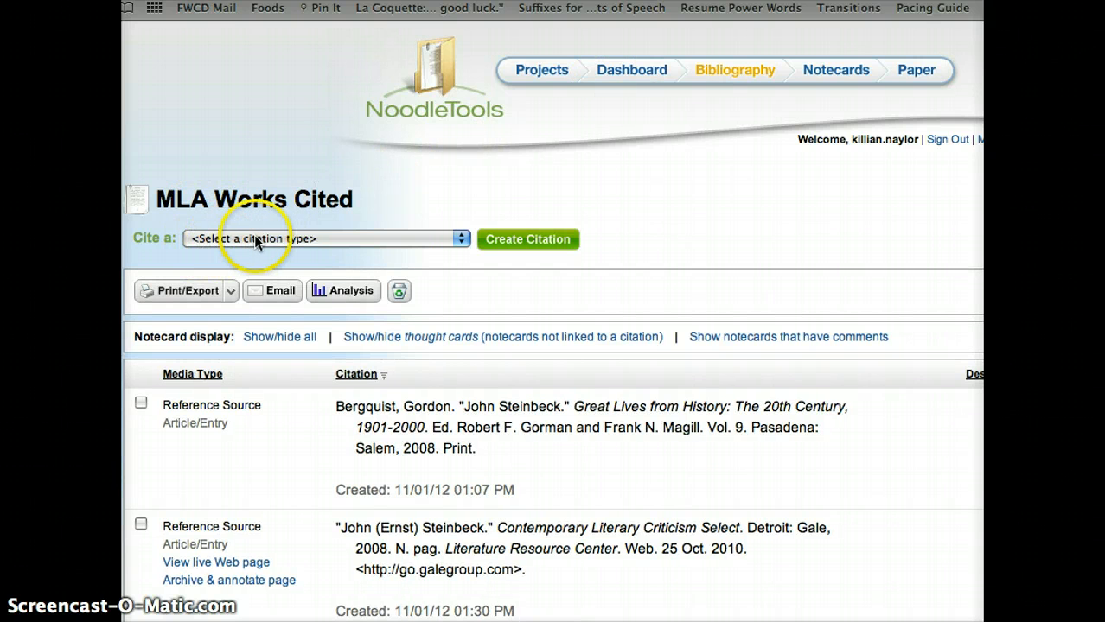
left_click(338, 238)
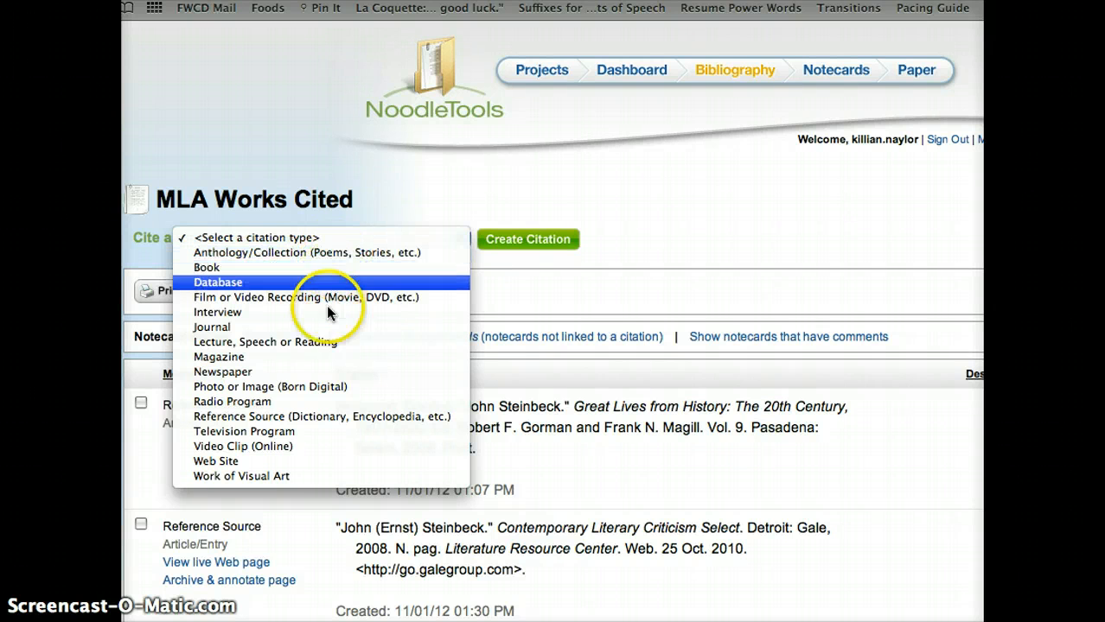
left_click(291, 462)
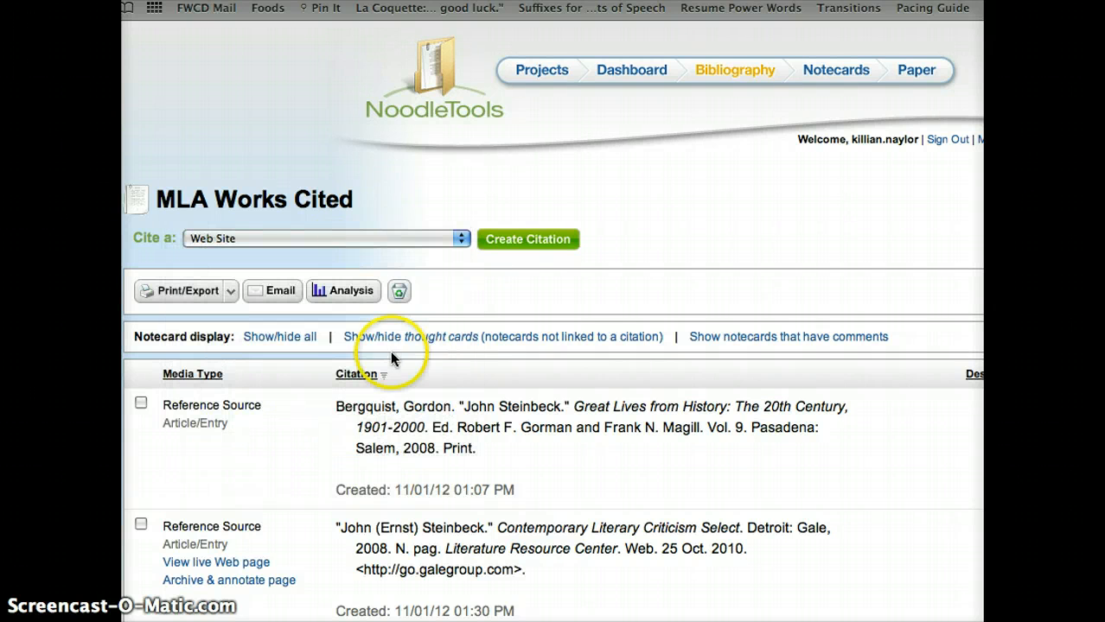
left_click(552, 249)
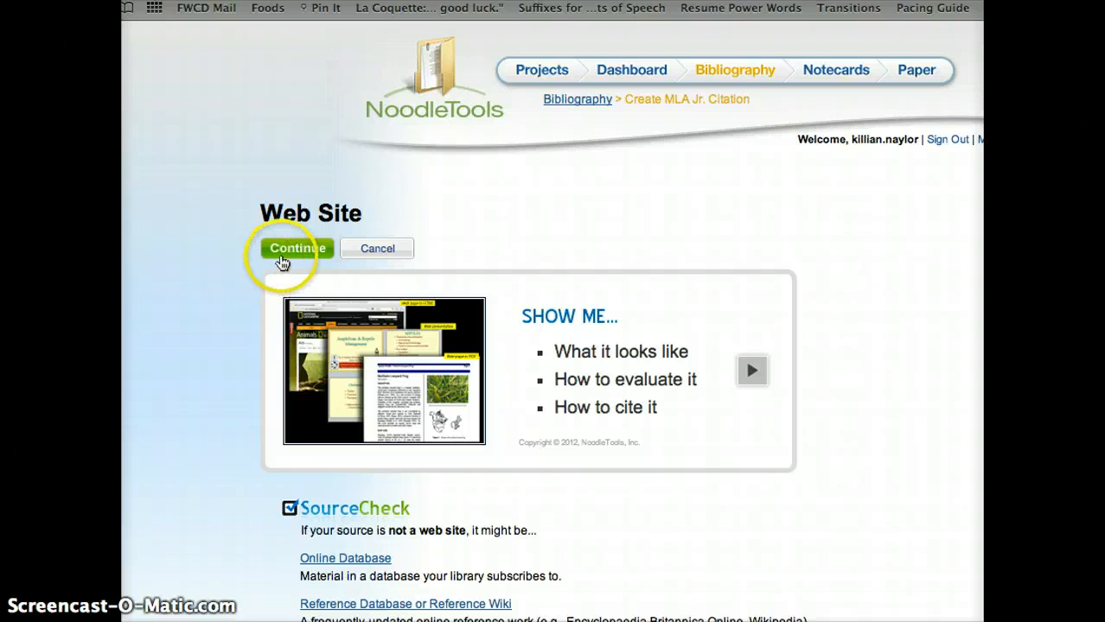
left_click(281, 263)
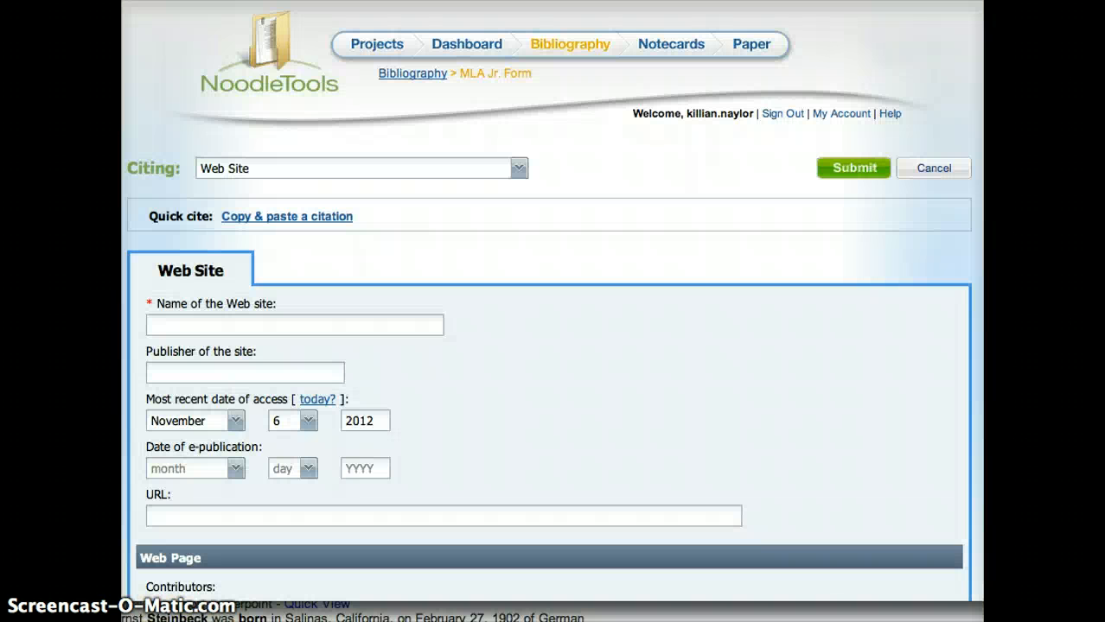
- Enter "Elements of Literature" as the name of the Web site
left_click(187, 324)
type("Elem")
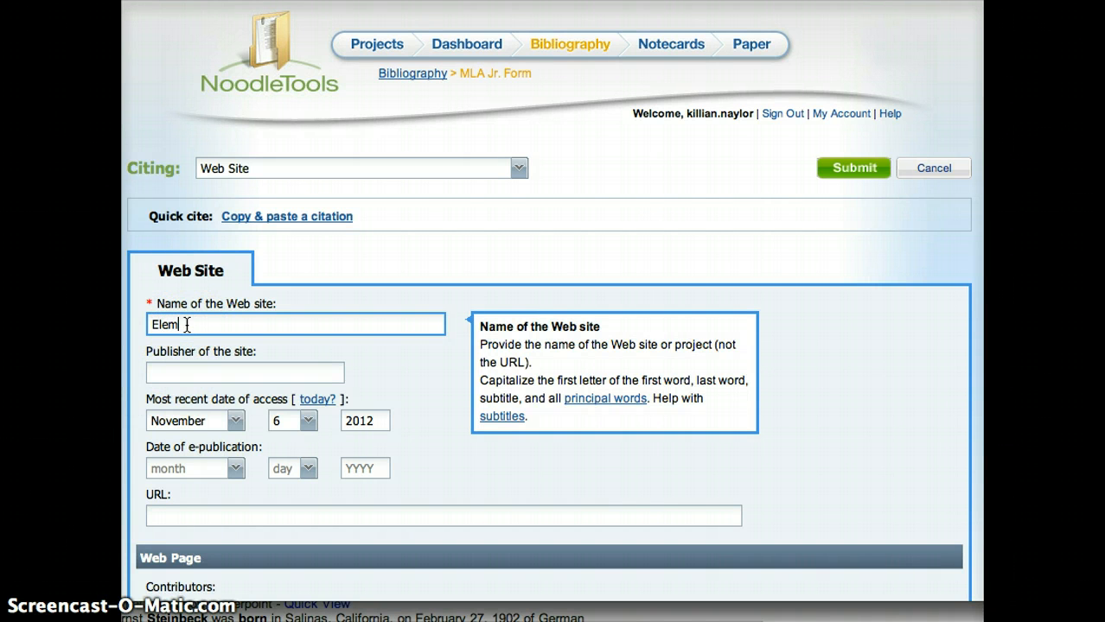
type("ents of Literat")
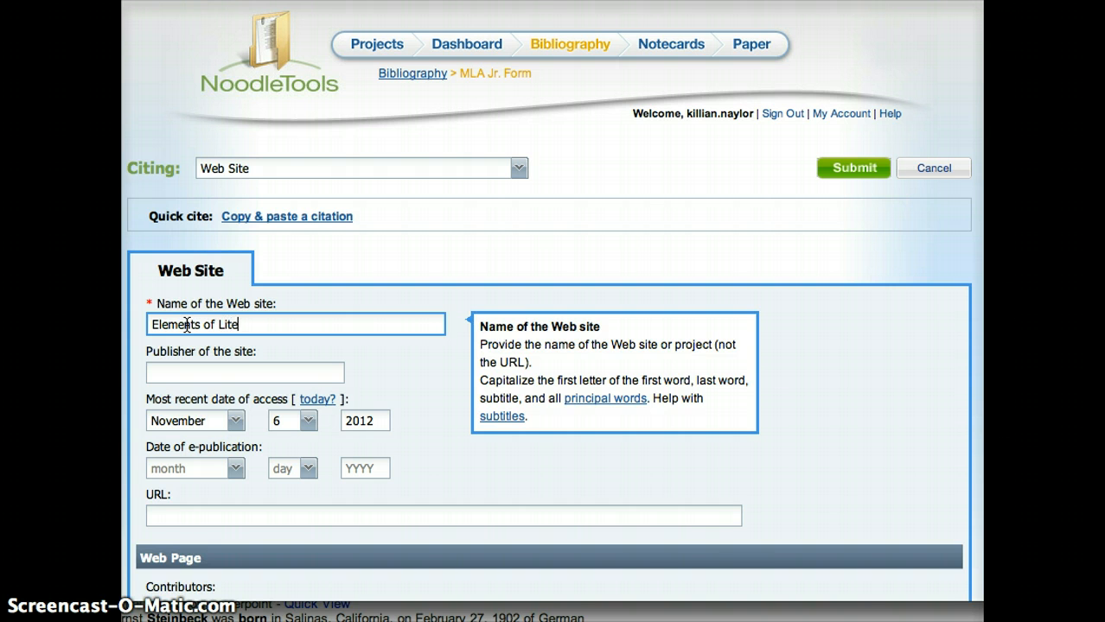
type("rue")
key("BackSpace")
key("BackSpace")
key("BackSpace")
type("ure")
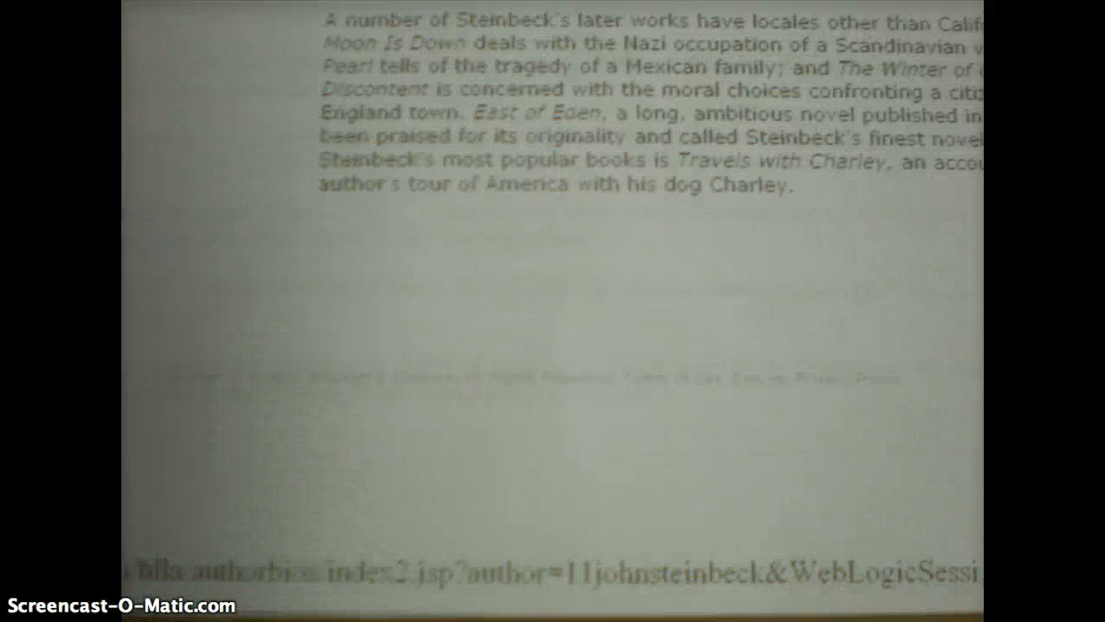
- Return from the source page view to the citation form and enter "Holt" as the publisher of the site
left_click(176, 426)
key("Escape")
key("super+Tab")
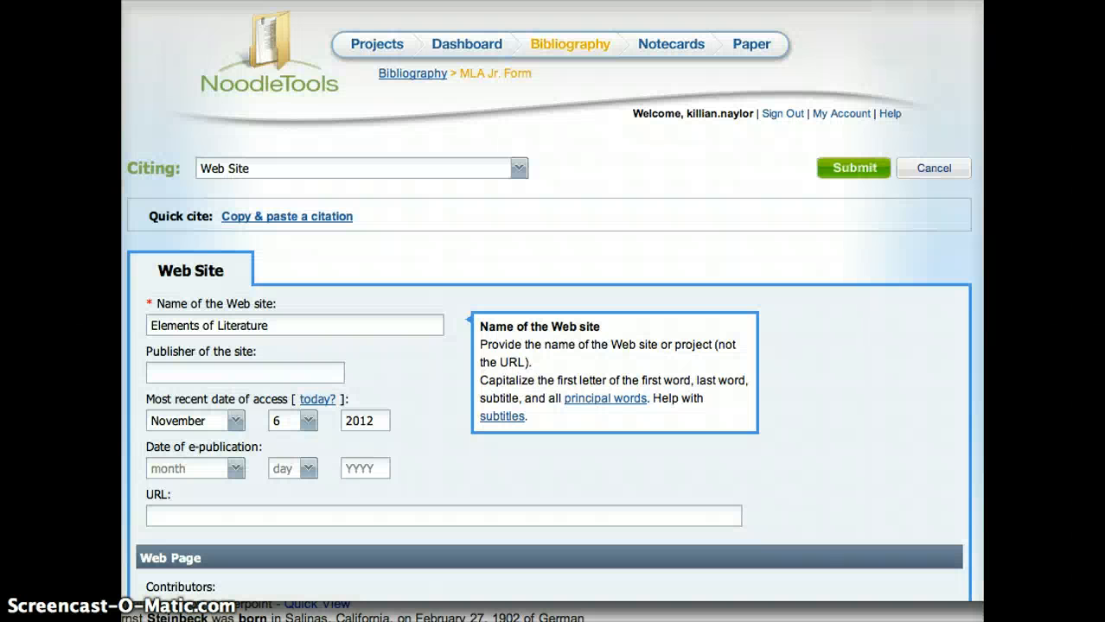
left_click(179, 371)
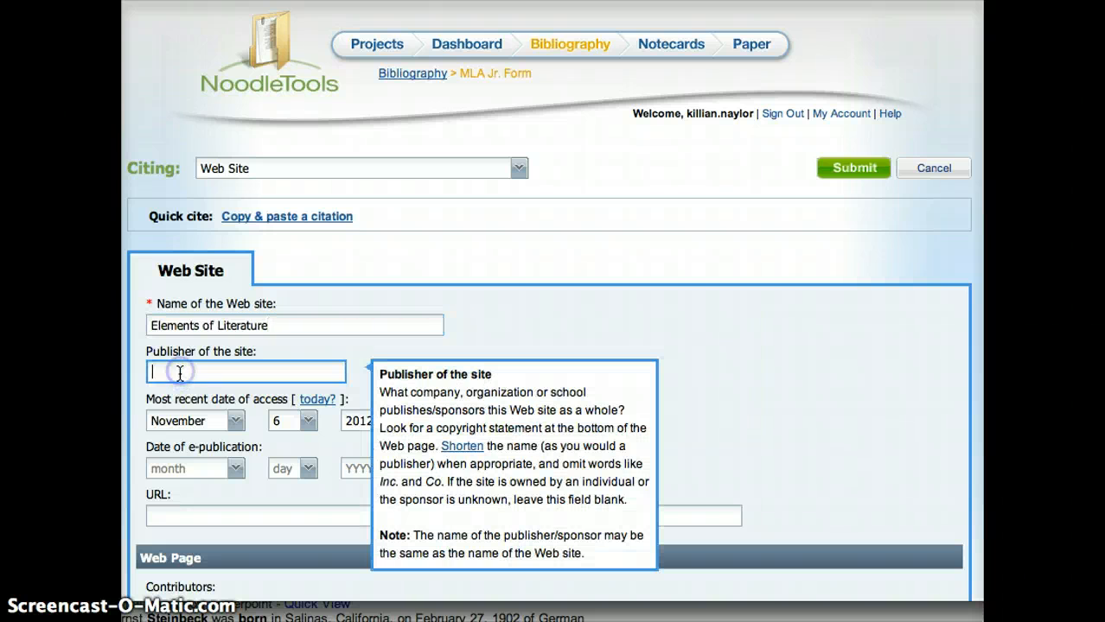
type("Hold")
key("BackSpace")
type("t")
left_click(438, 426)
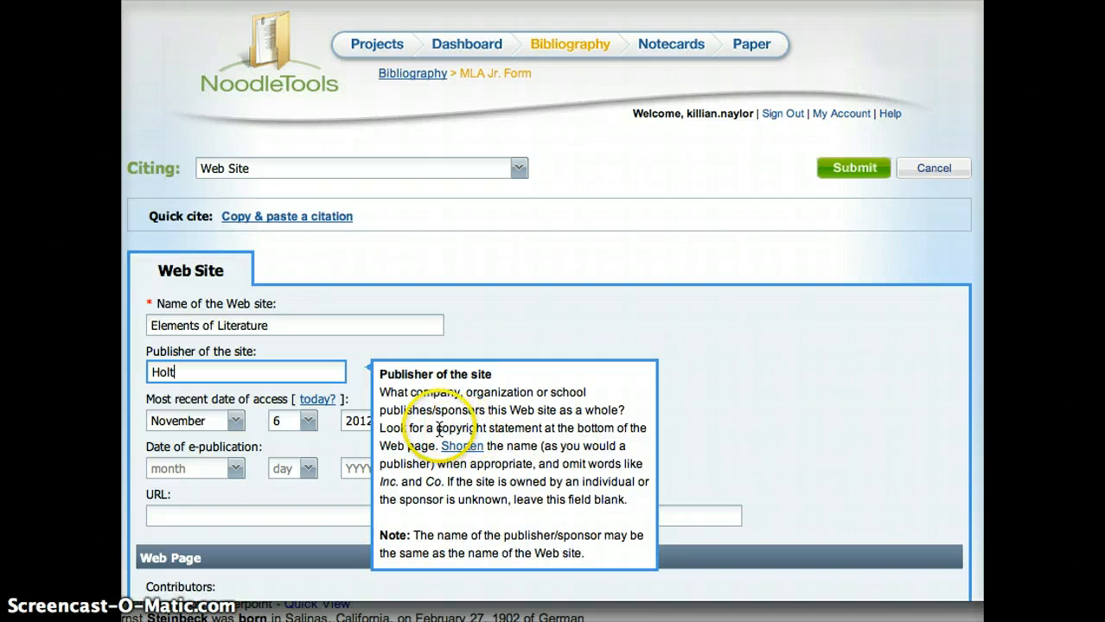
left_click_drag(438, 427, 434, 447)
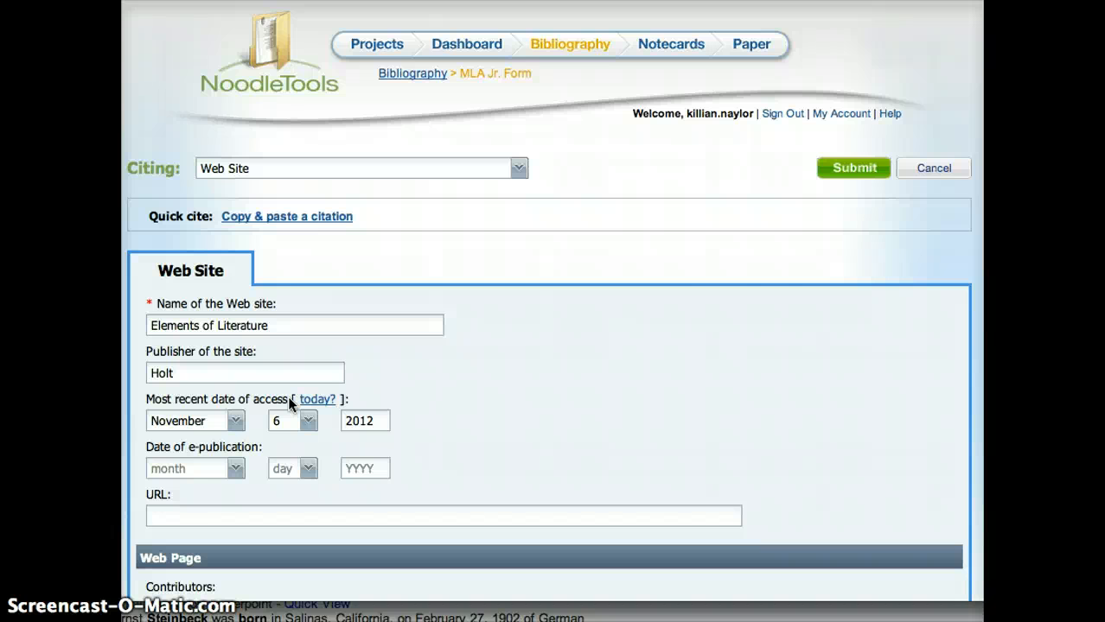
- Set the most recent date of access to October 25, 2010
left_click(236, 421)
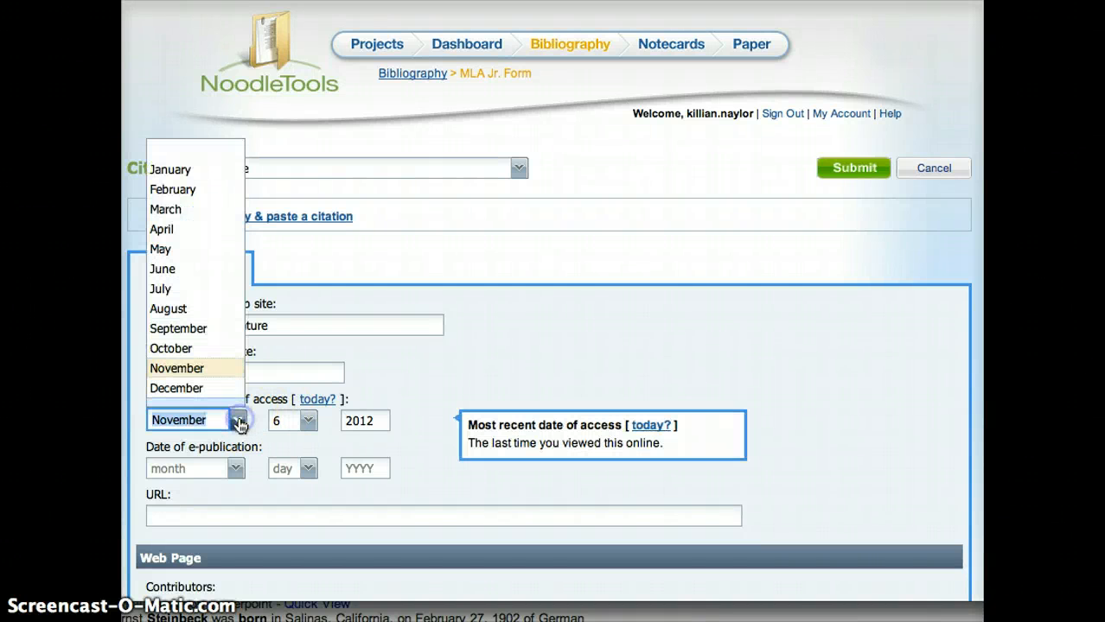
left_click(234, 354)
left_click(310, 420)
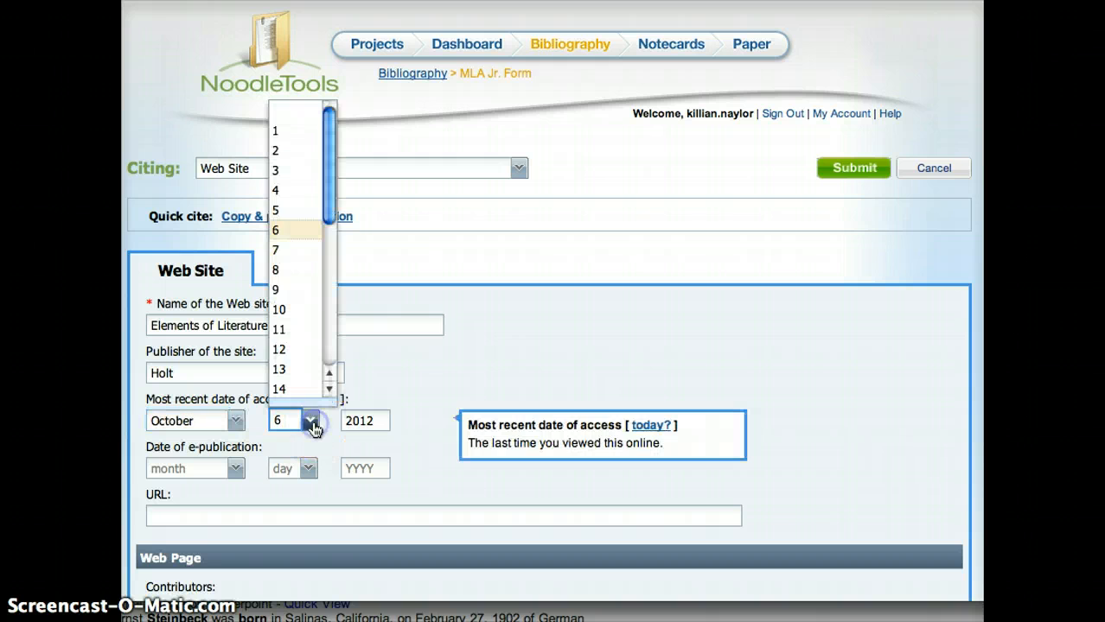
scroll(301, 363, "down", 5)
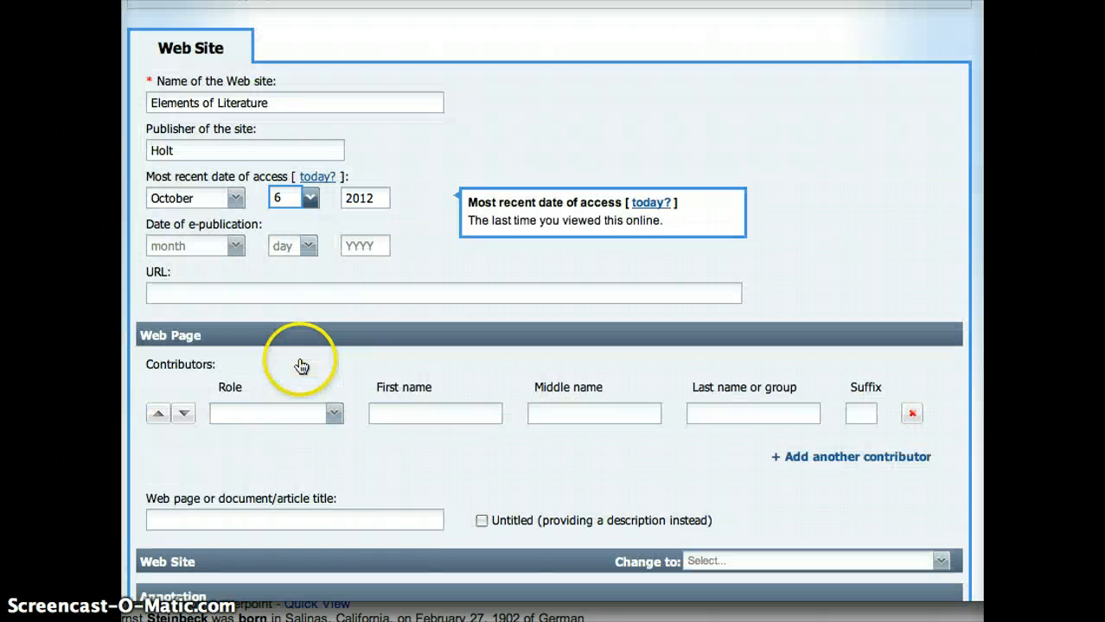
scroll(304, 275, "up", 4)
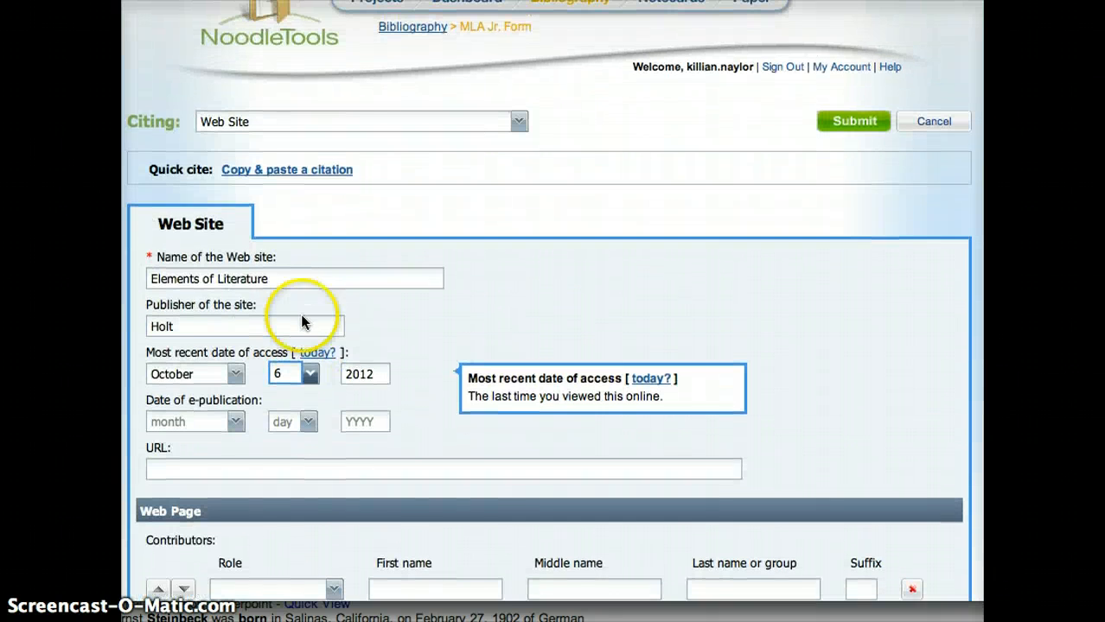
left_click(310, 375)
scroll(310, 285, "down", 3)
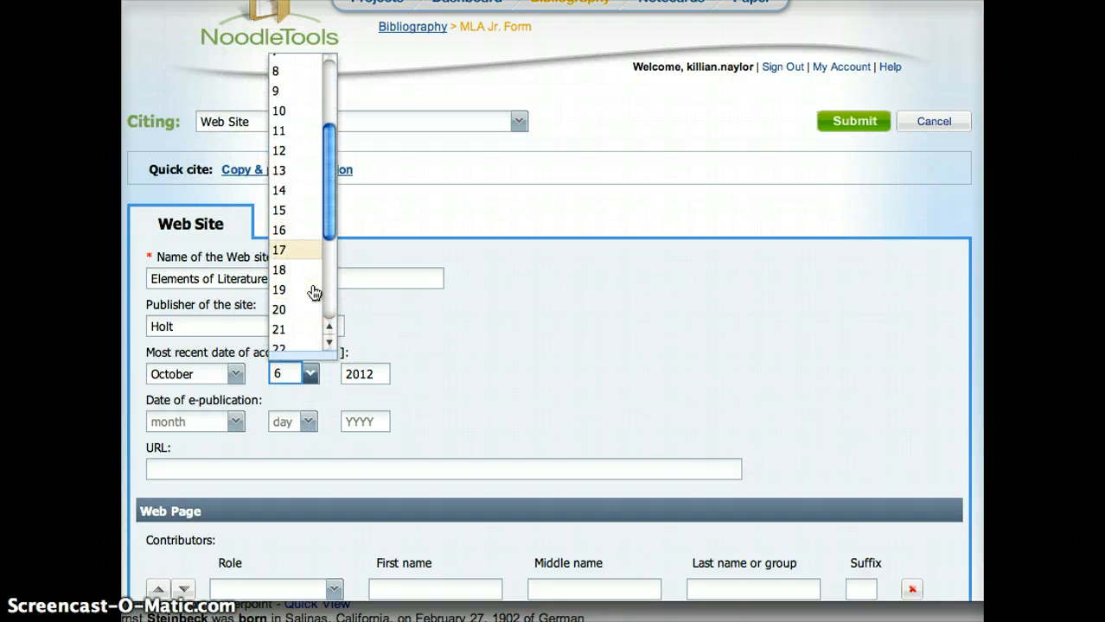
scroll(315, 288, "down", 1)
left_click(292, 326)
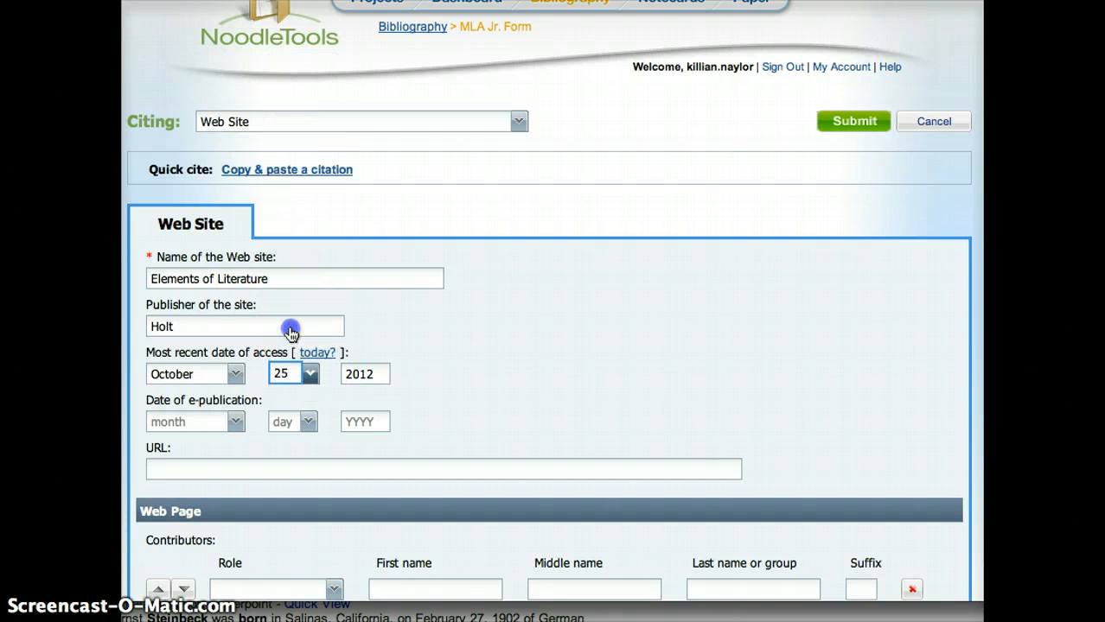
left_click(376, 367)
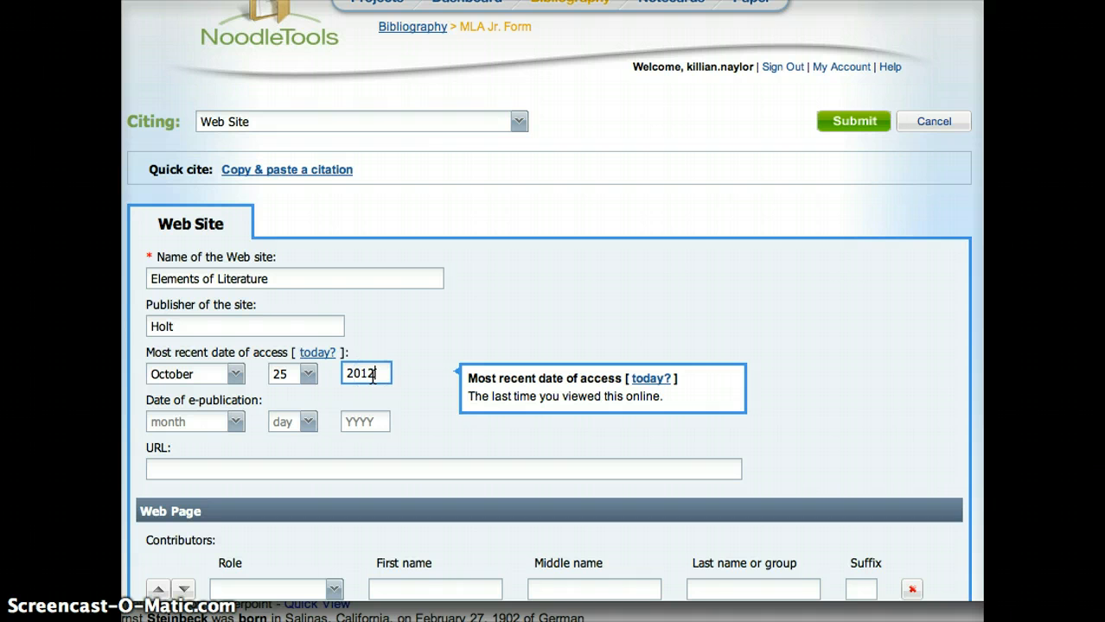
type("0")
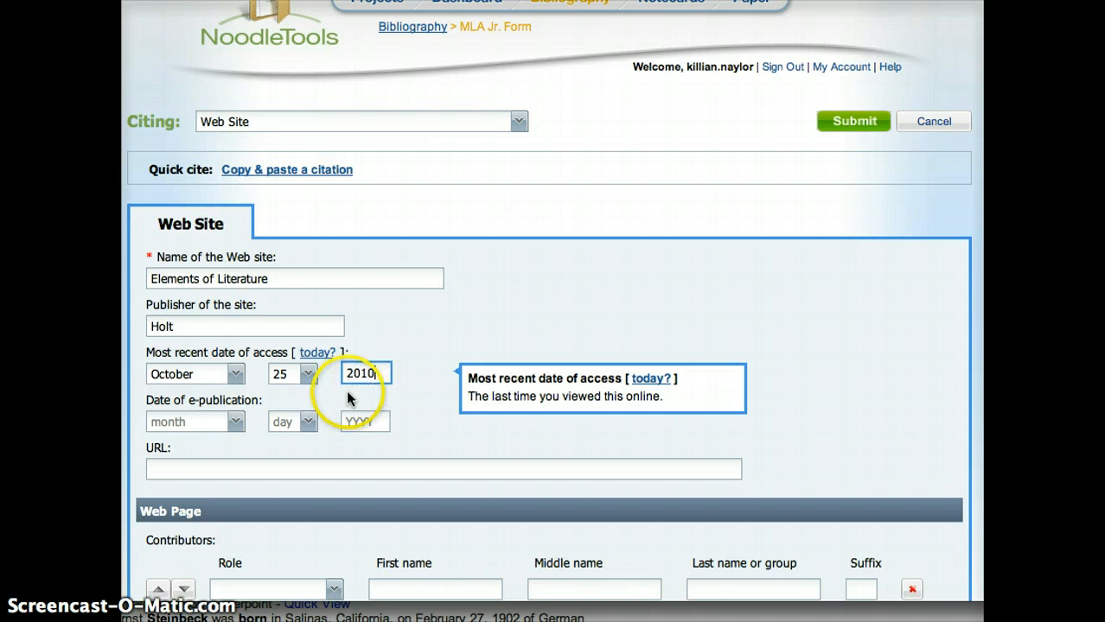
- Check the source page and the form's guidance for the date of e-publication
left_click(347, 419)
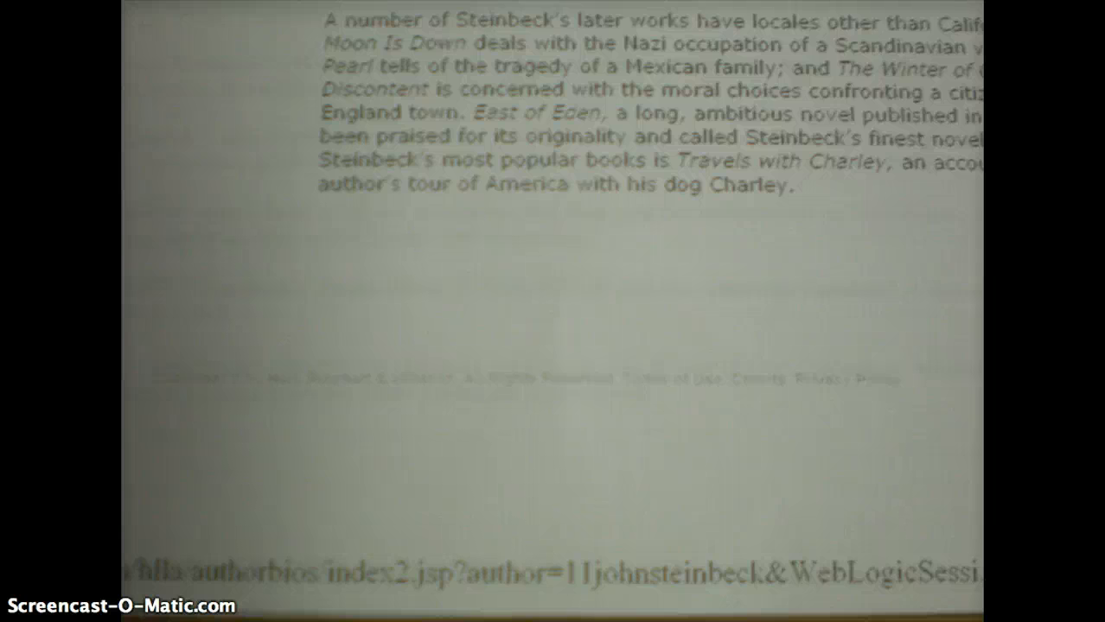
left_click(367, 394)
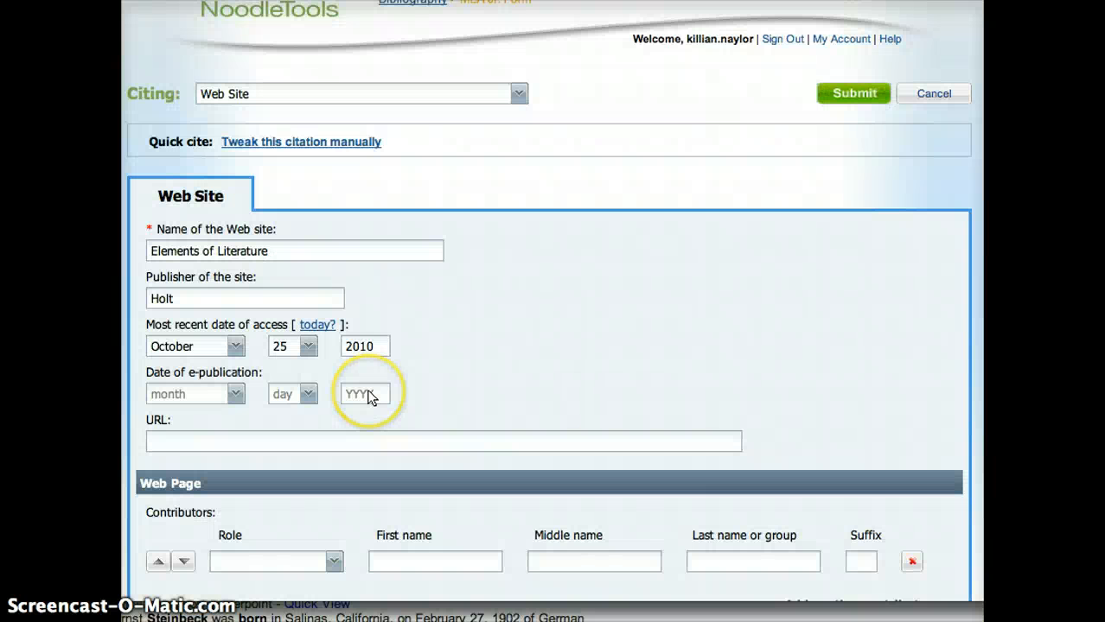
left_click(368, 394)
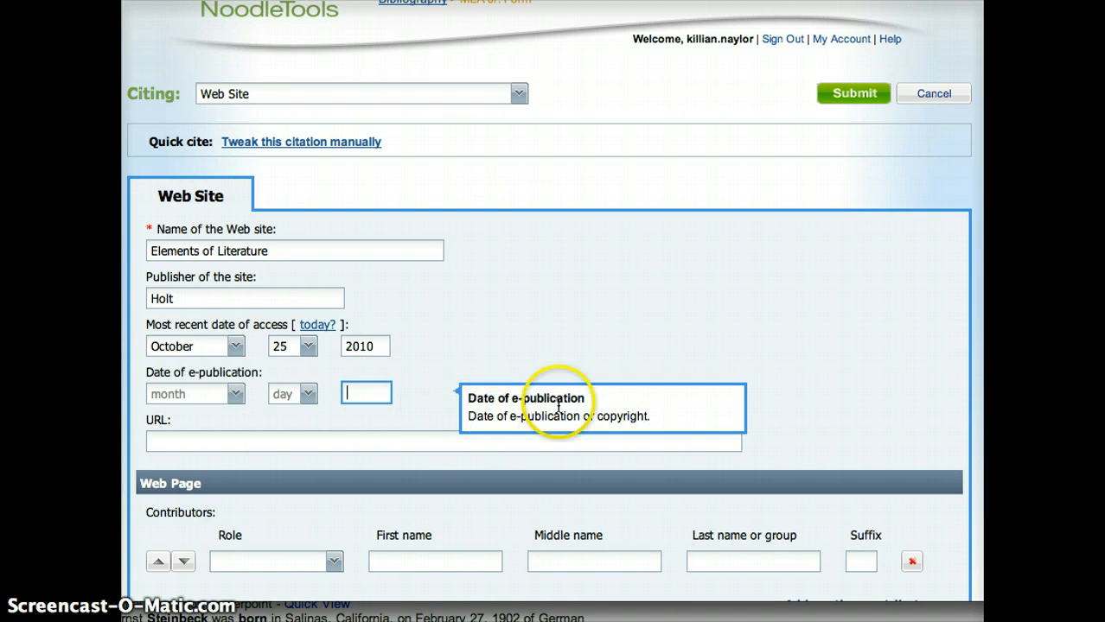
left_click(627, 419)
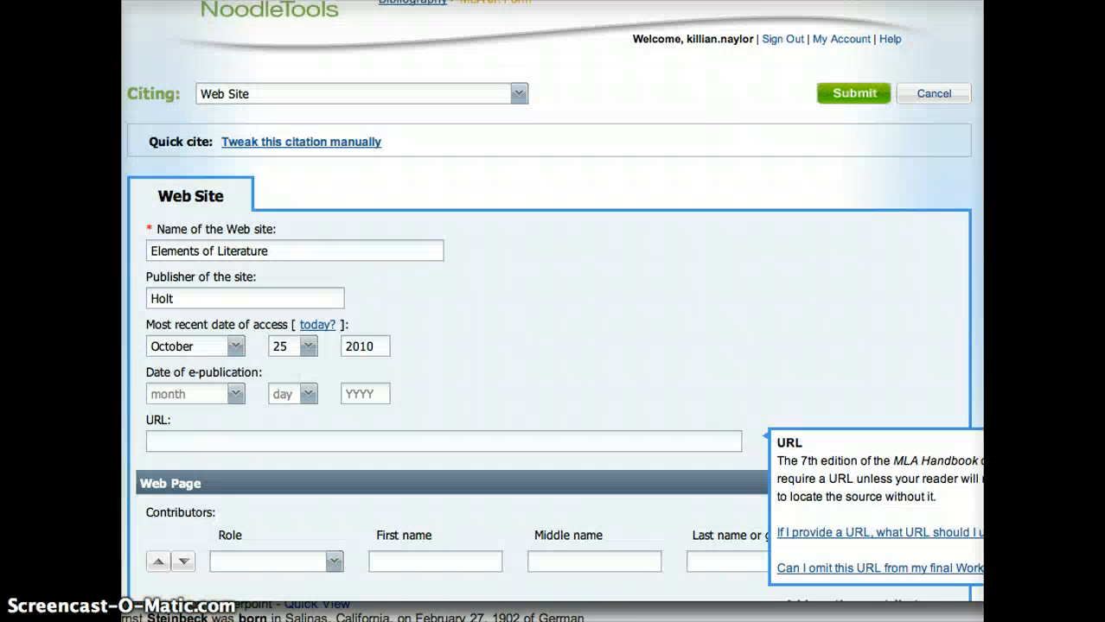
left_click(165, 438)
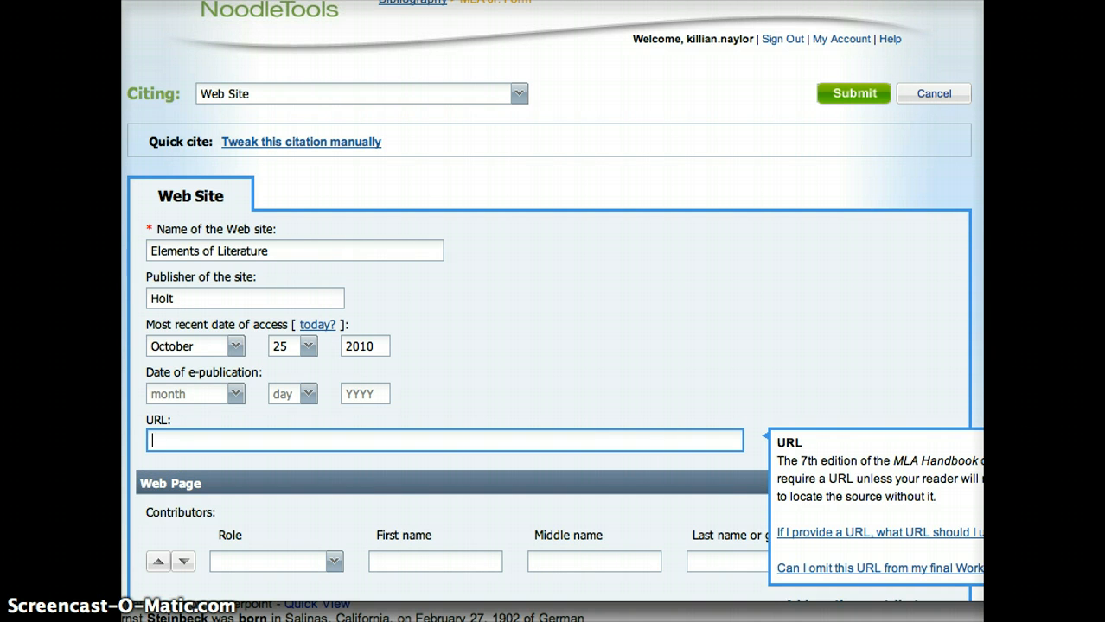
type("http://")
type("eolit.")
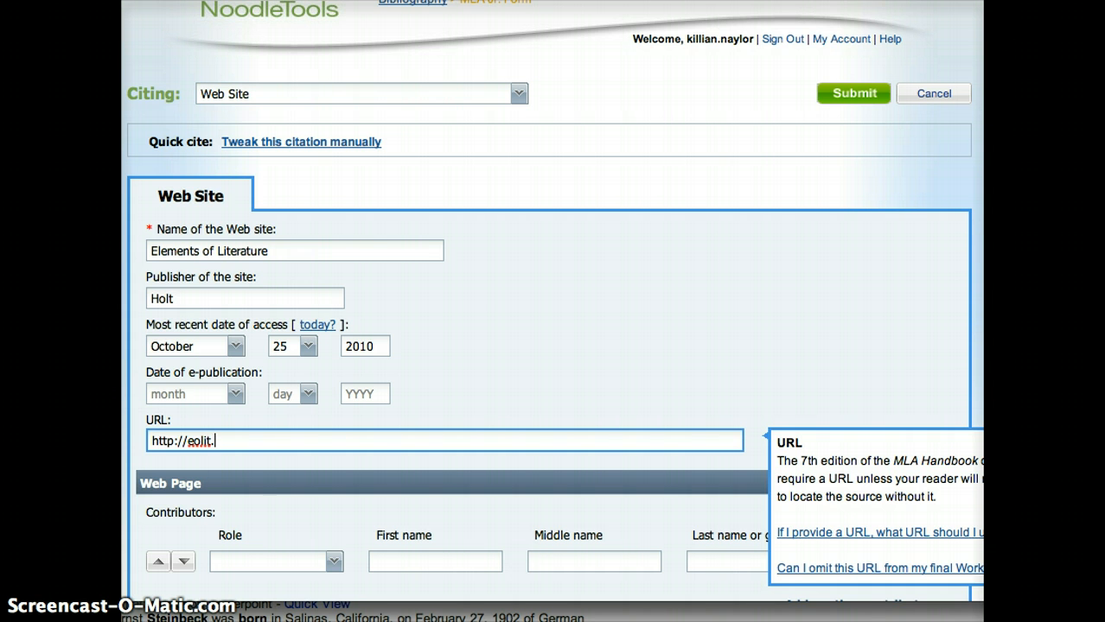
type("hrw.com")
left_click(216, 473)
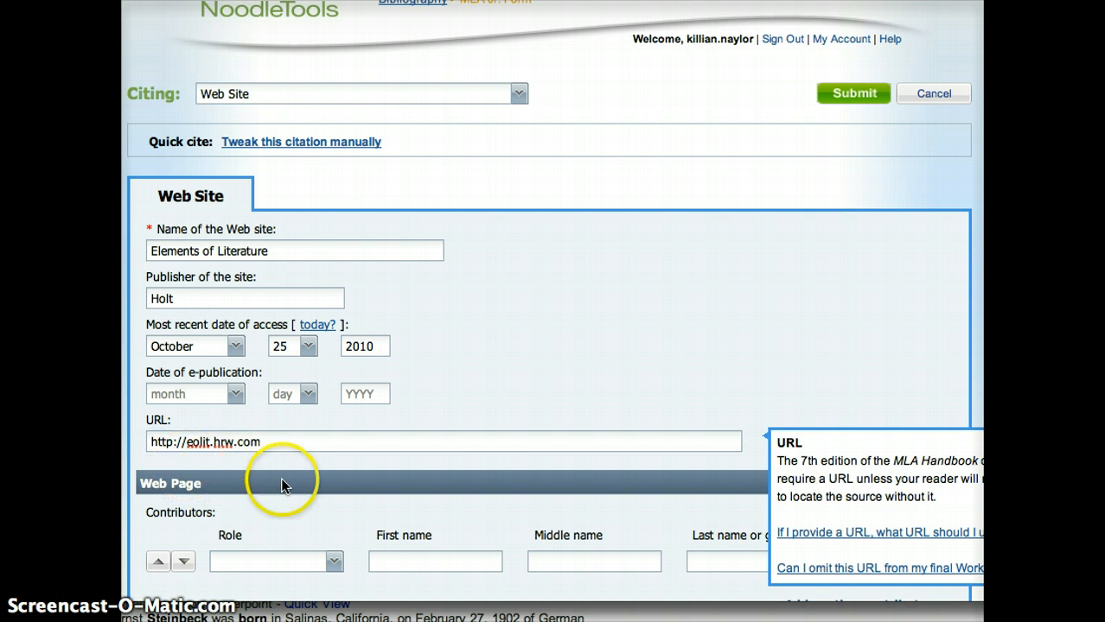
- Examine the Web Page section's contributor roles and name fields, the article title field and the annotation area
scroll(733, 423, "down", 4)
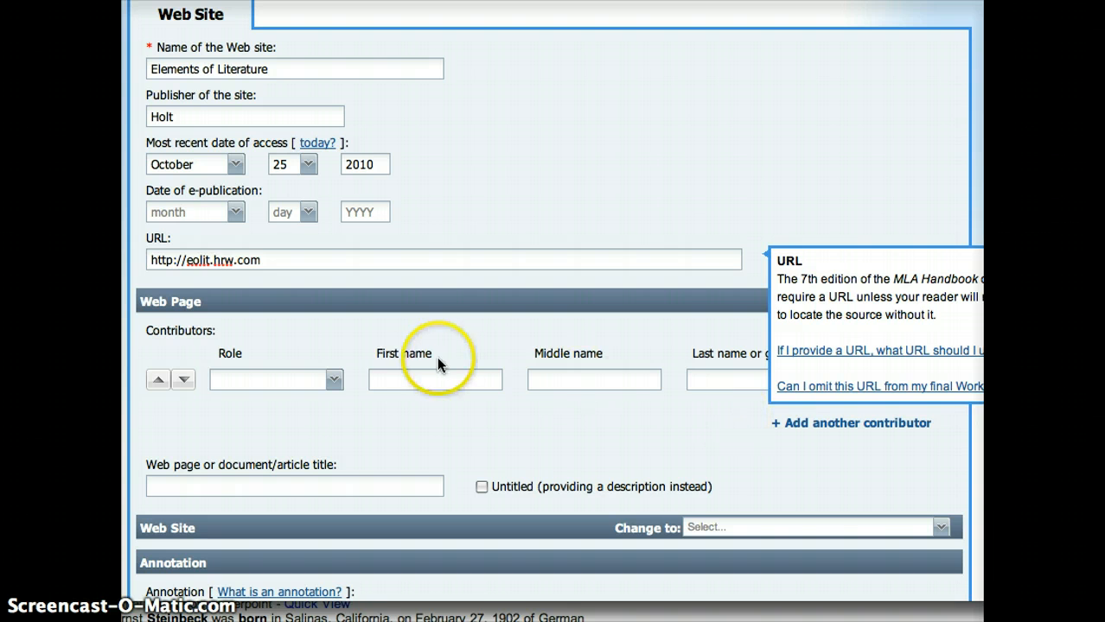
left_click(410, 381)
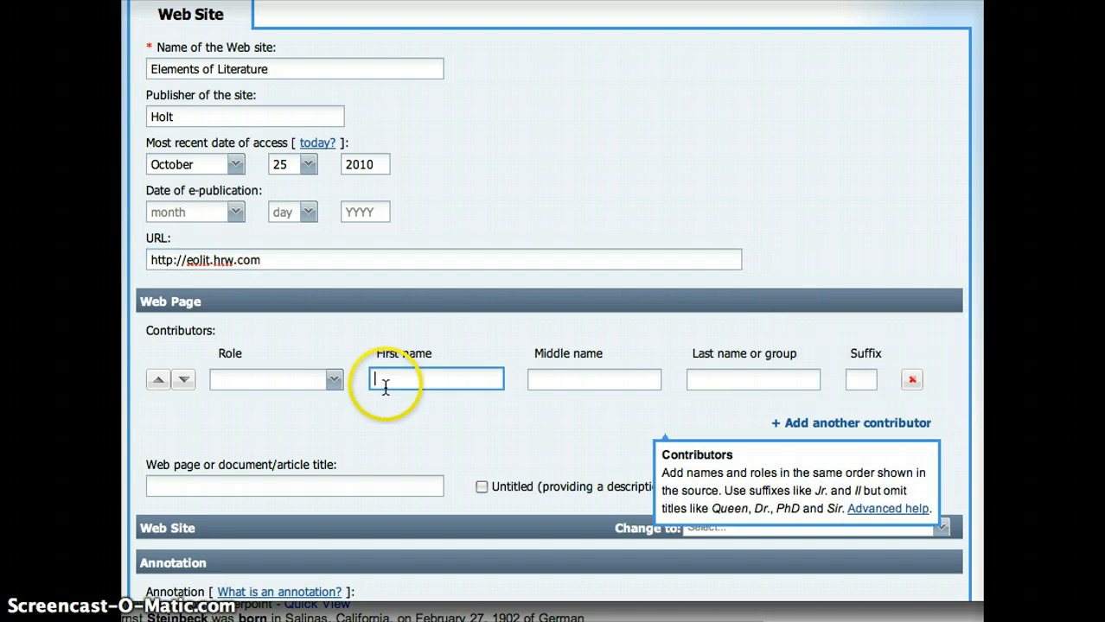
left_click(336, 385)
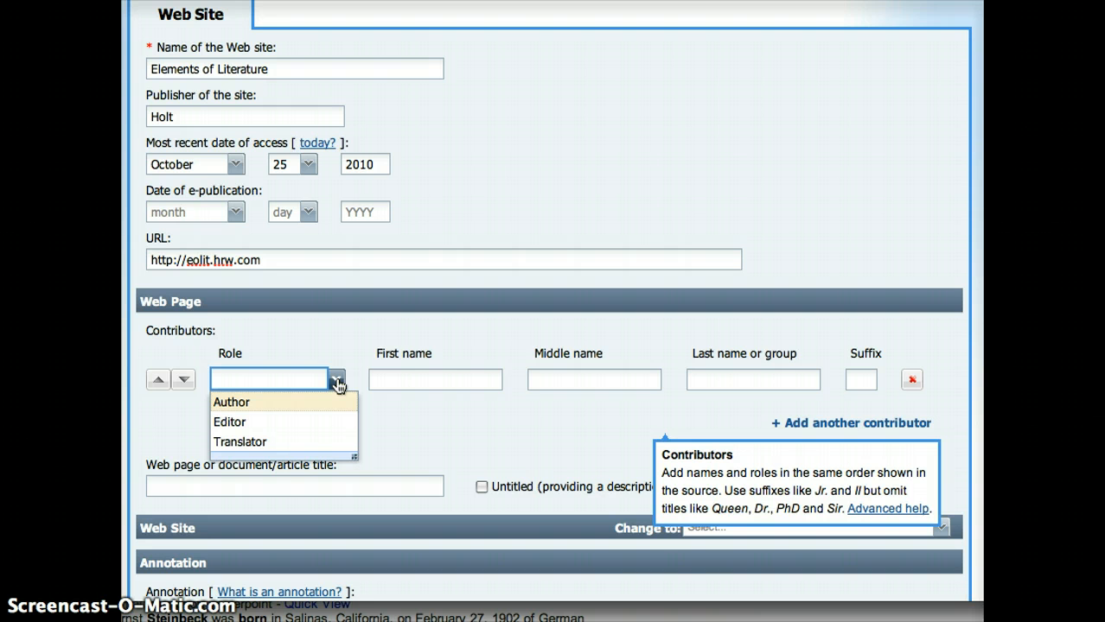
left_click(475, 406)
left_click(471, 382)
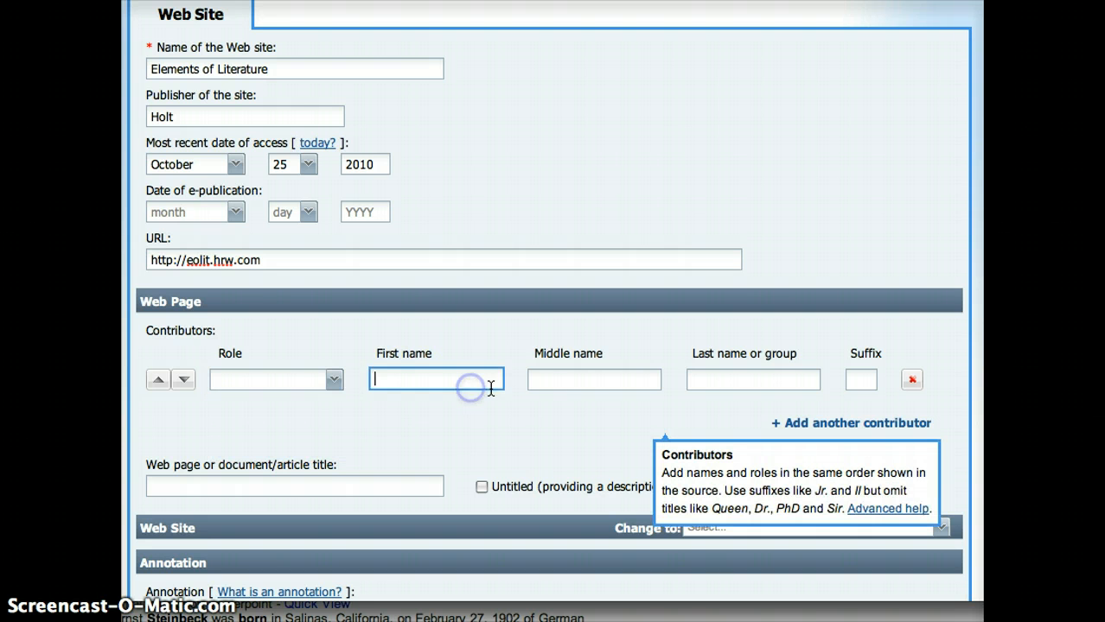
left_click(571, 383)
left_click(677, 387)
left_click(861, 380)
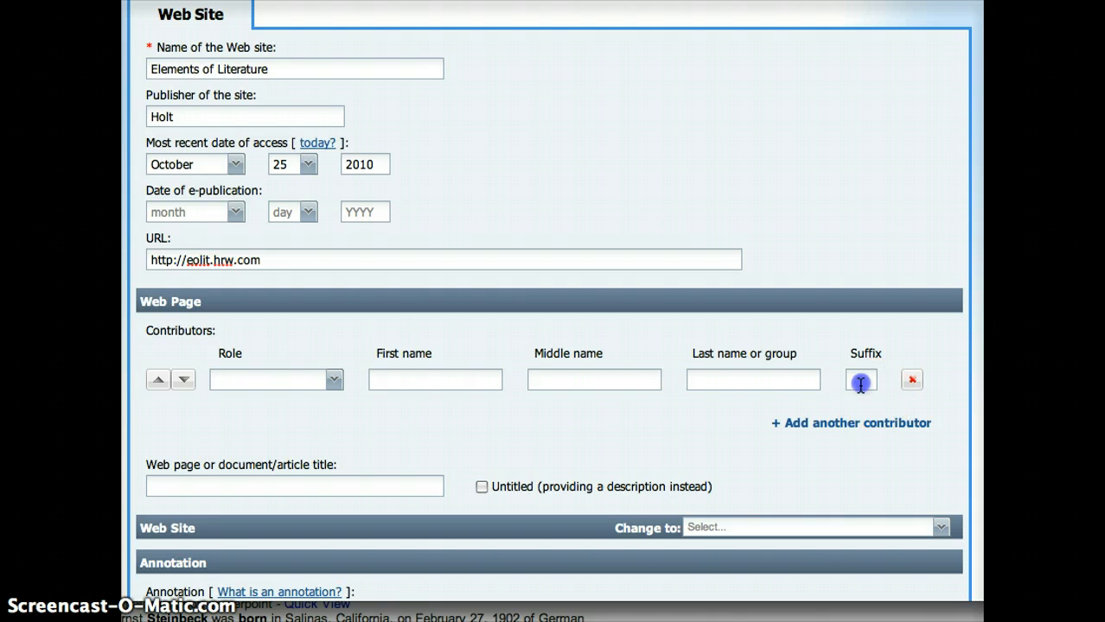
left_click(770, 382)
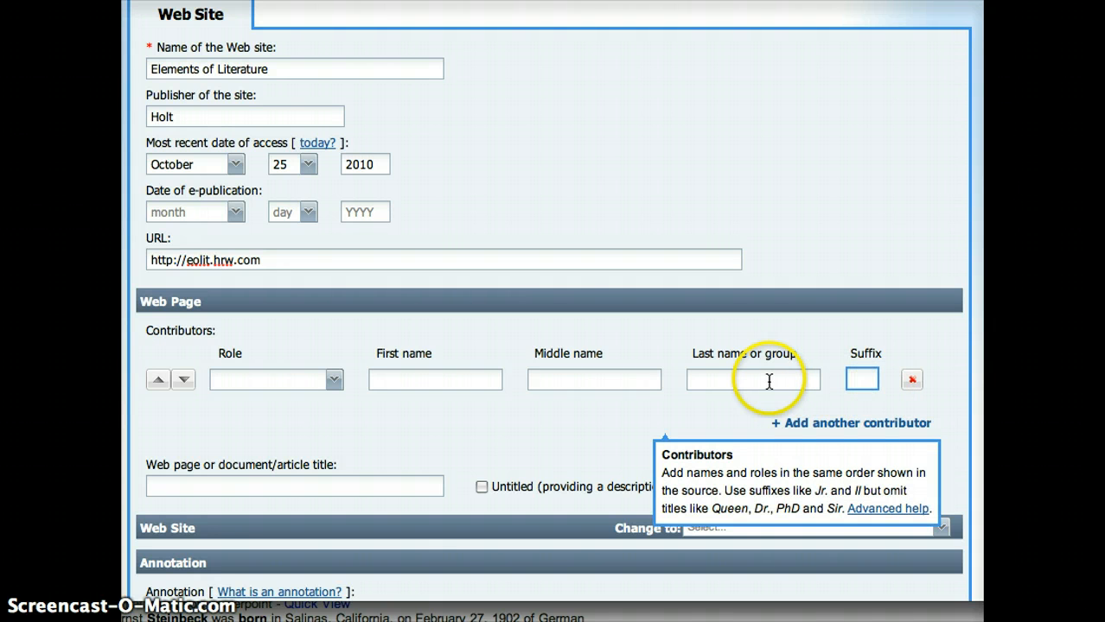
left_click(164, 488)
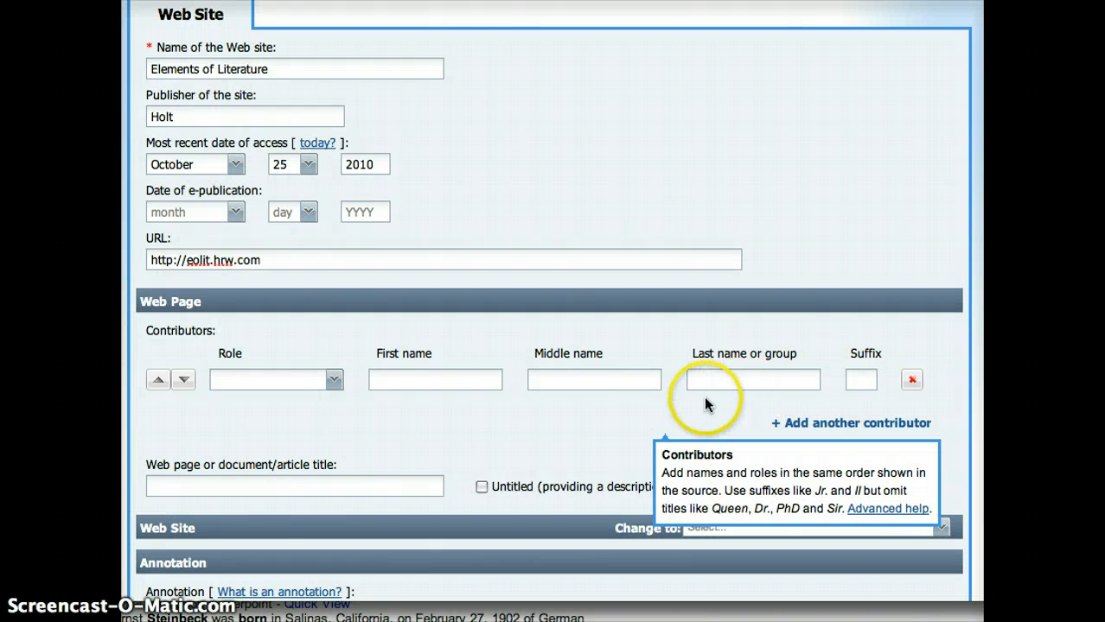
scroll(386, 461, "down", 2)
scroll(386, 462, "down", 2)
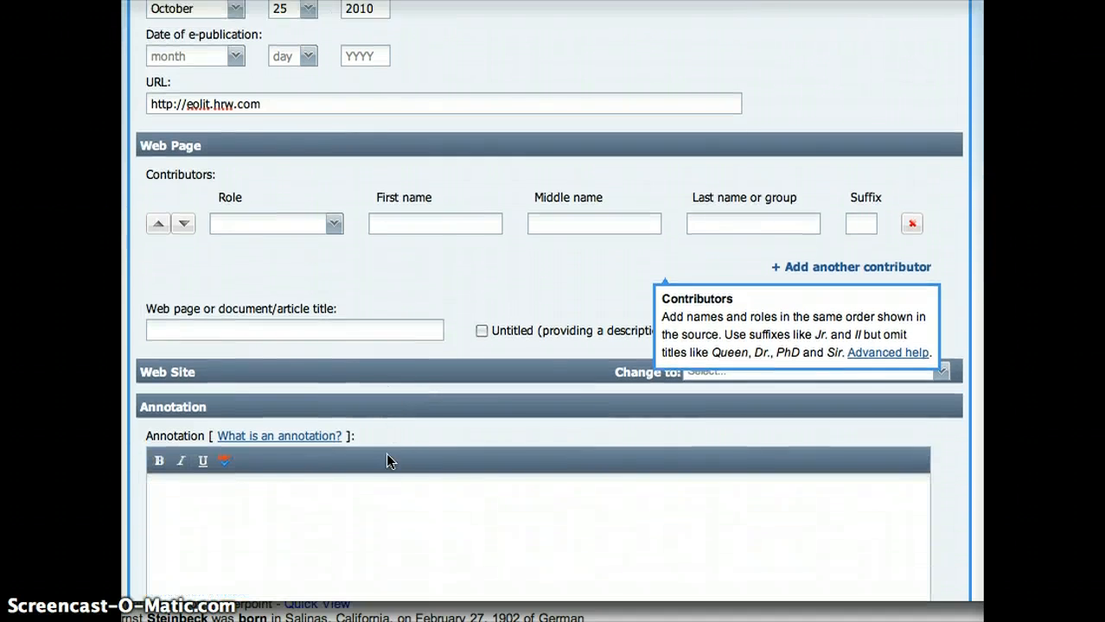
- Enter John Steinbeck as the web page or document/article title of the citation
left_click(386, 317)
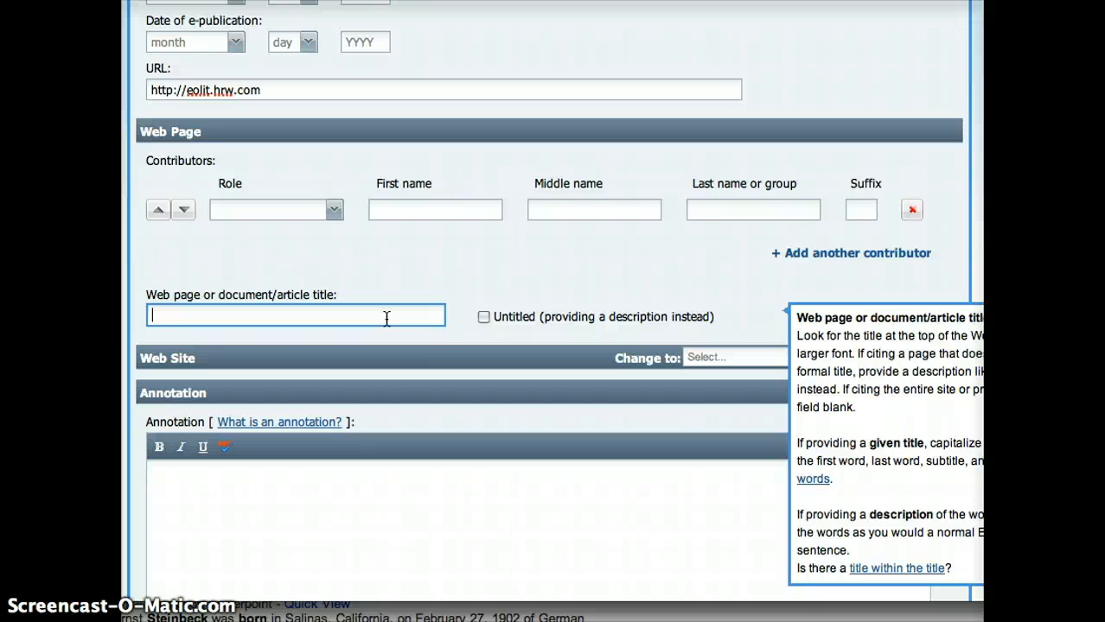
type("John Steinbeck")
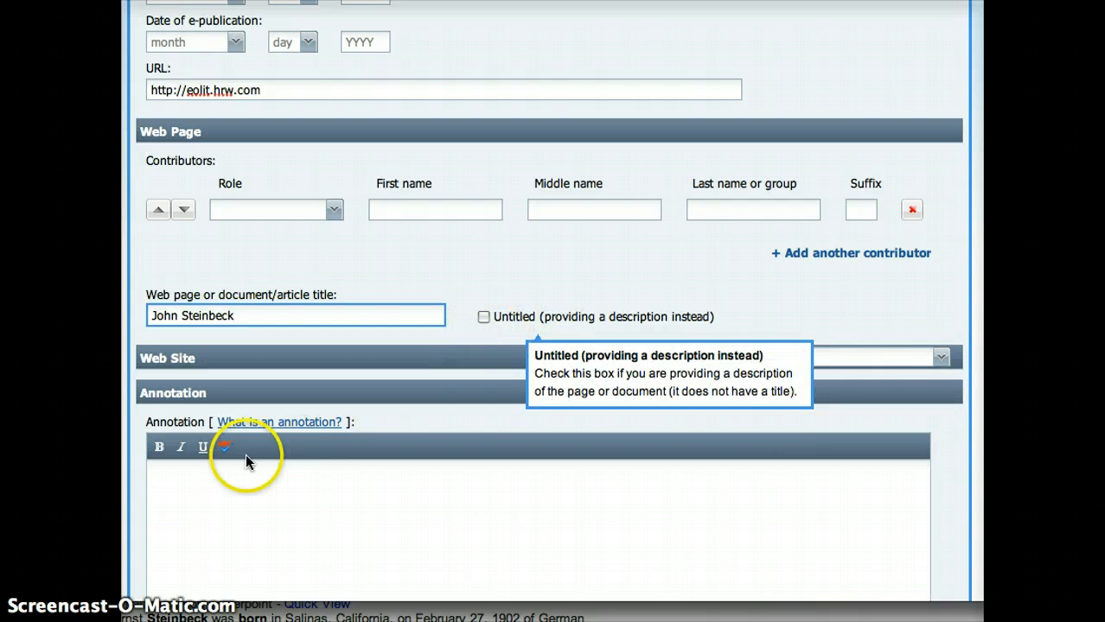
left_click(480, 444)
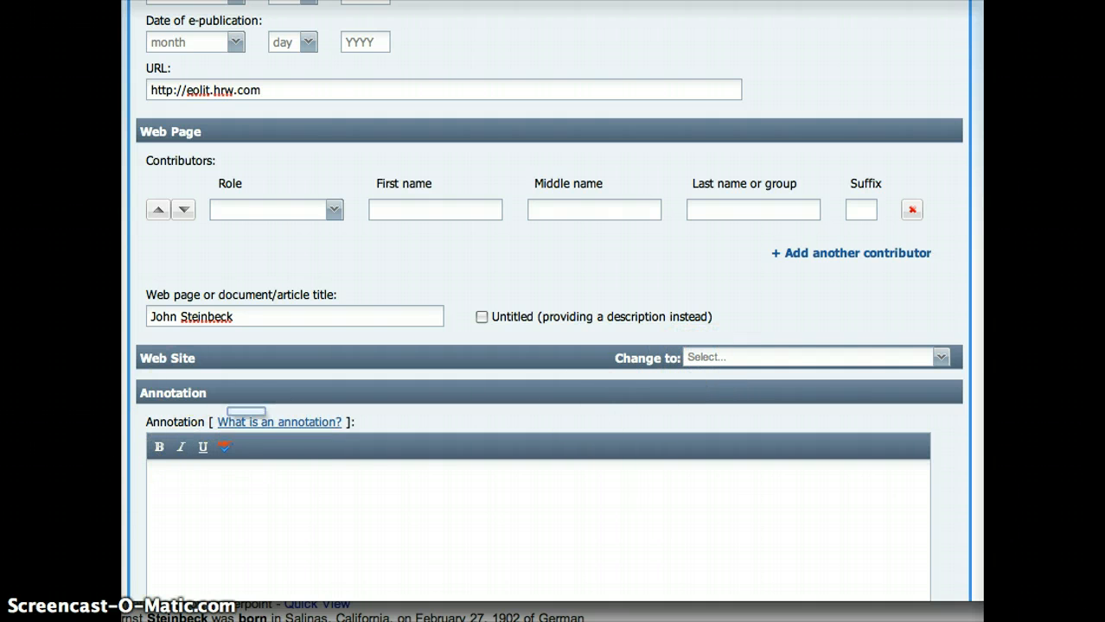
- Submit the completed citation with the source included in the final works cited, and review its entry in the Works Cited list
scroll(476, 386, "down", 2)
scroll(477, 385, "down", 6)
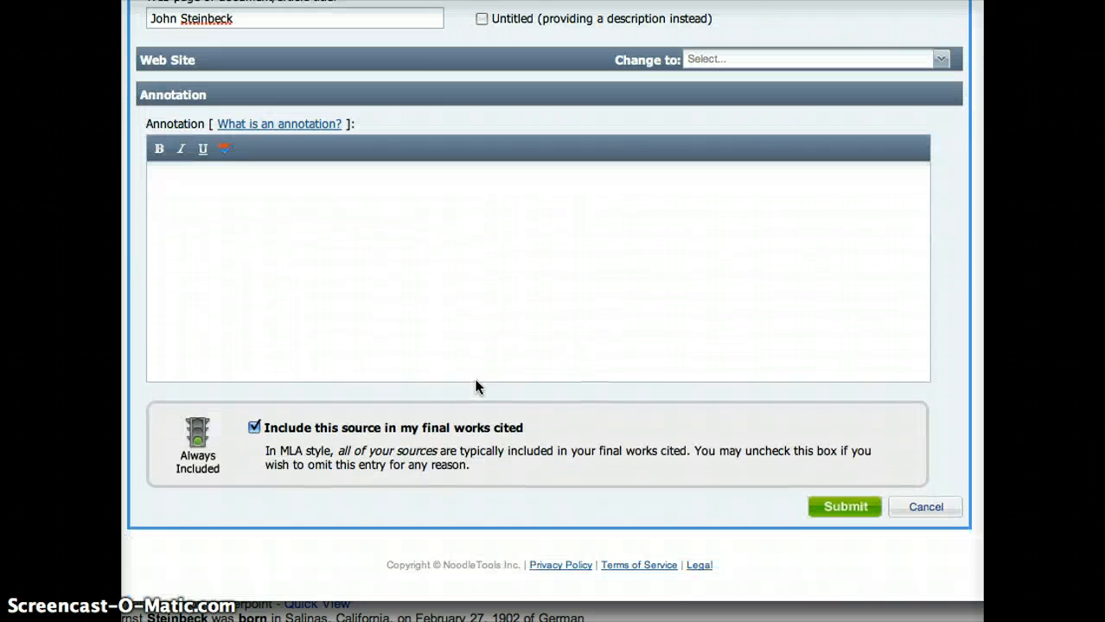
left_click(828, 508)
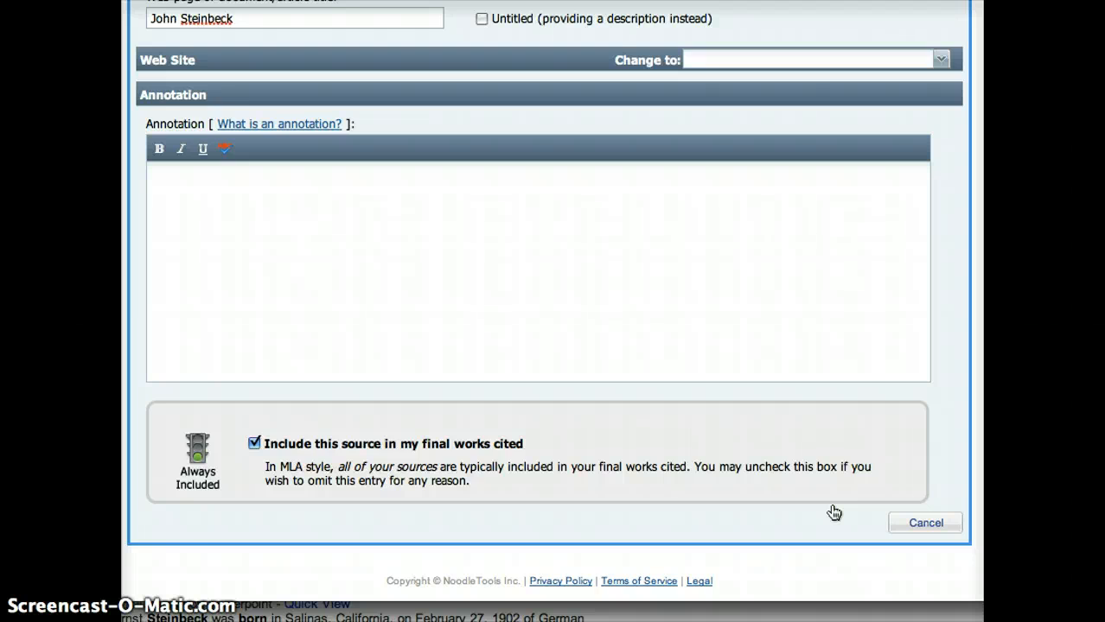
scroll(831, 512, "down", 3)
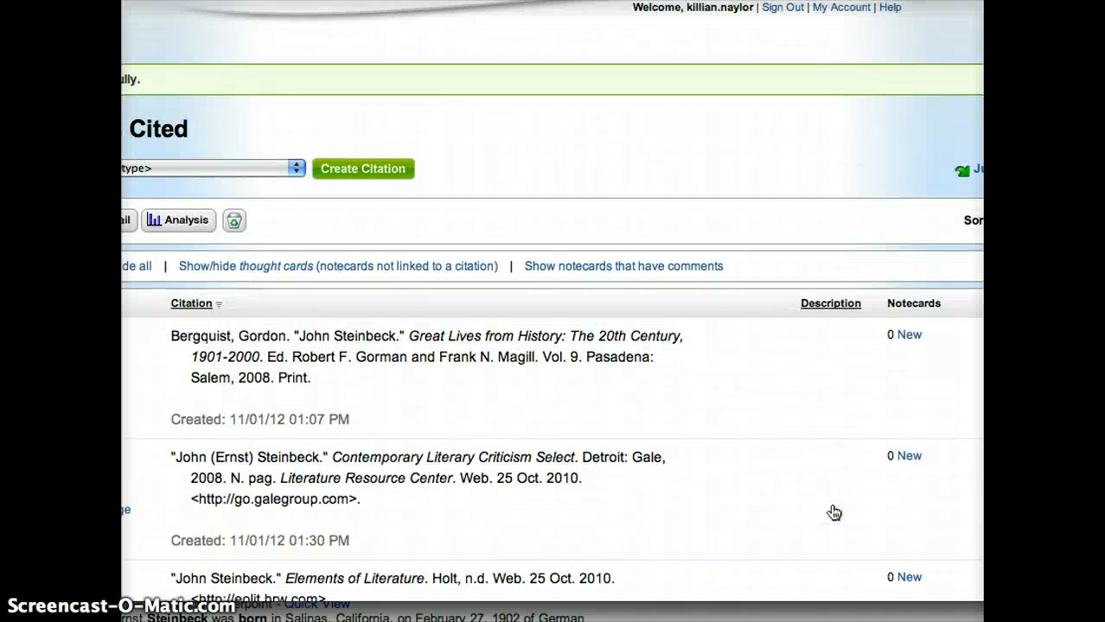
scroll(832, 512, "down", 2)
scroll(831, 511, "down", 3)
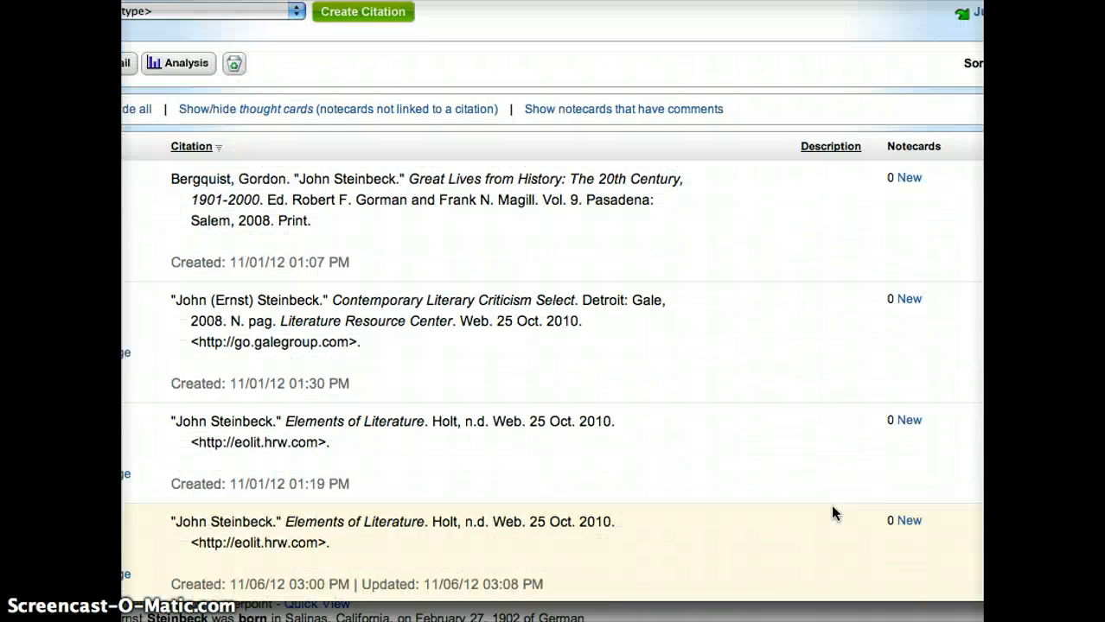